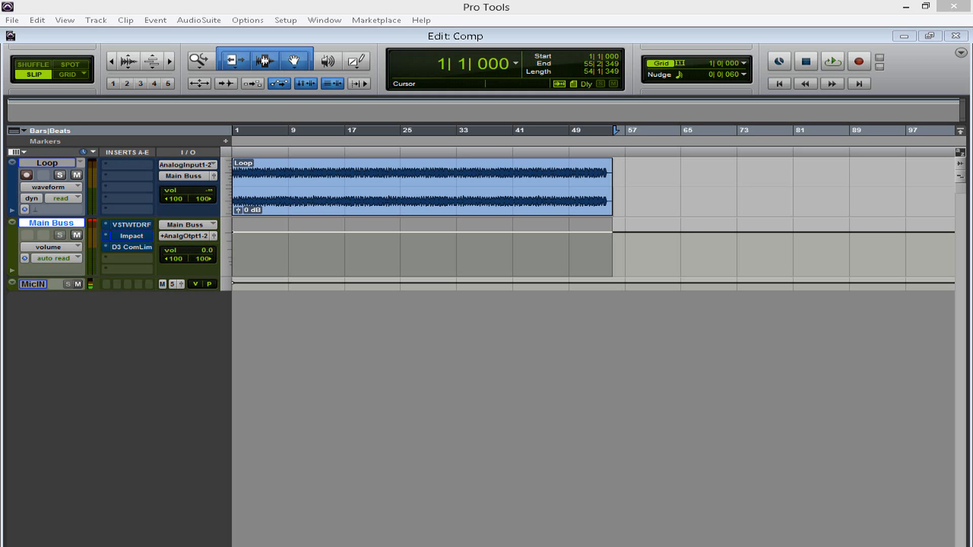
Play the loop with all Main Buss compressors bypassed, clear the Main Buss meter's clip indicator, and stop playback.
key("space")
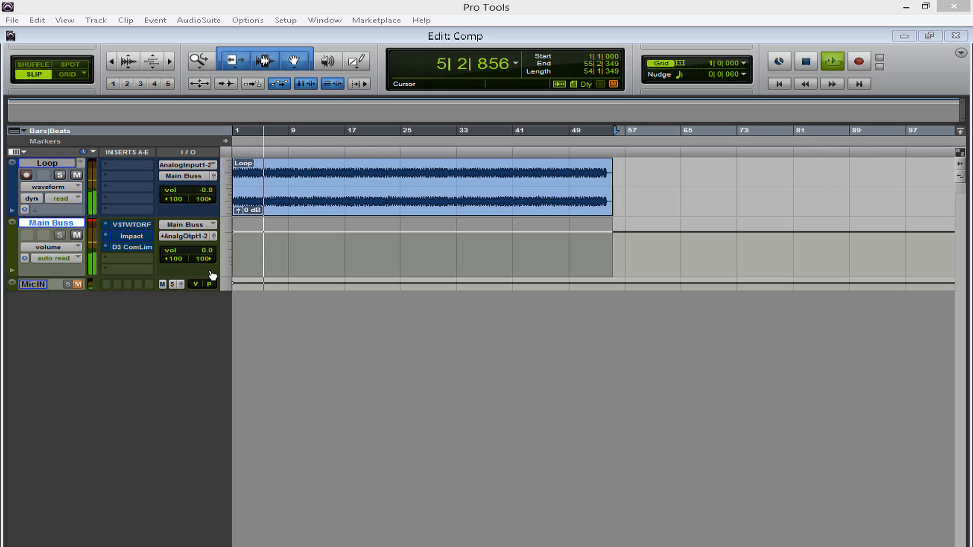
left_click(94, 222)
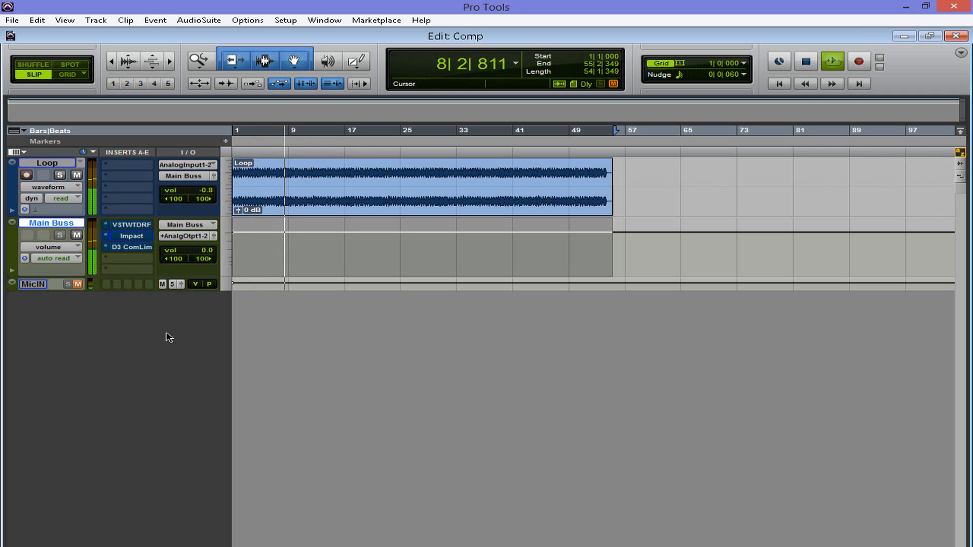
key("space")
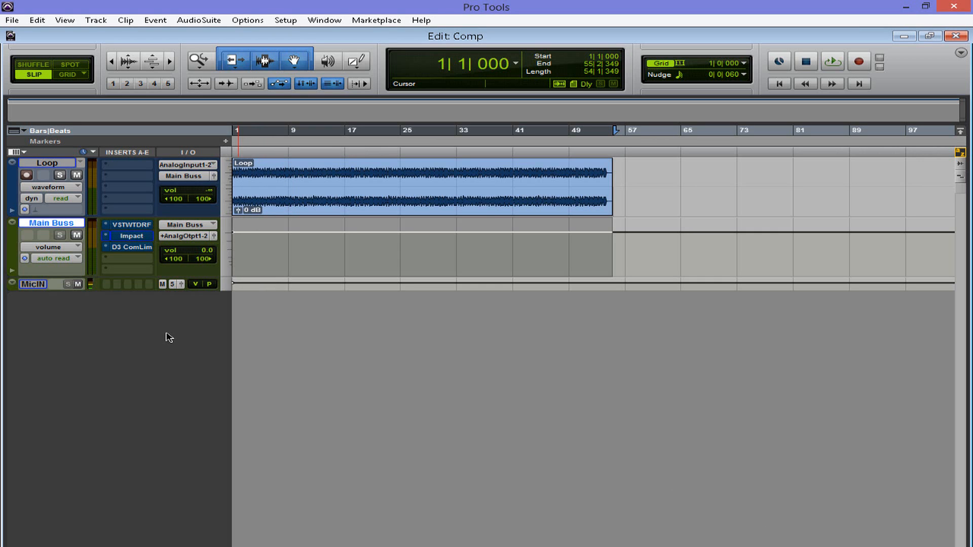
Open the TDR Feedback Compressor on the Main Buss, take it out of bypass, and shift its window slightly.
left_click(132, 226)
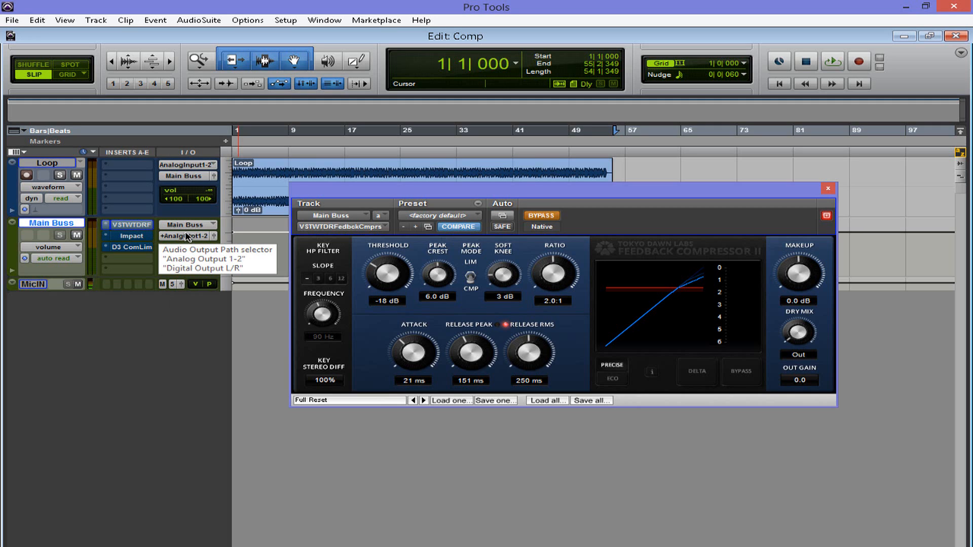
left_click(541, 217)
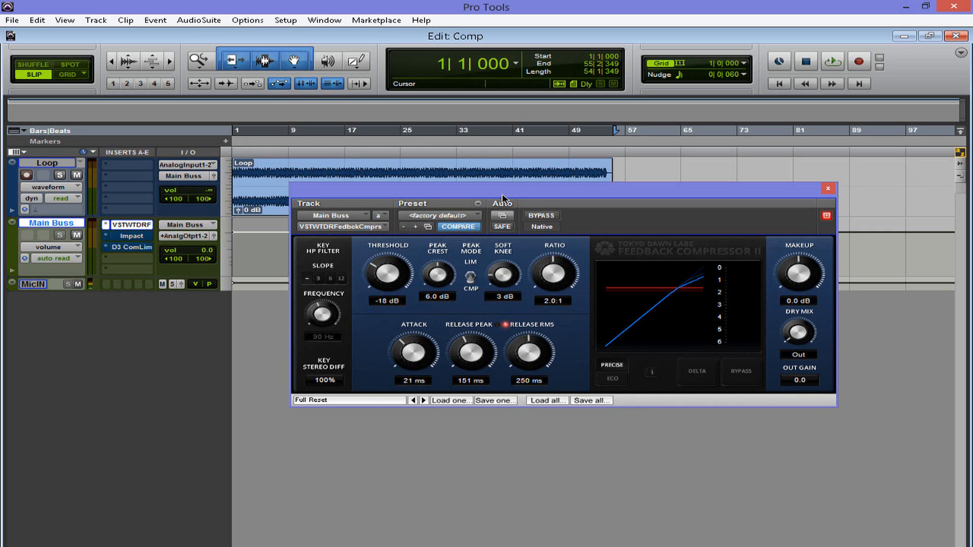
left_click_drag(507, 198, 500, 190)
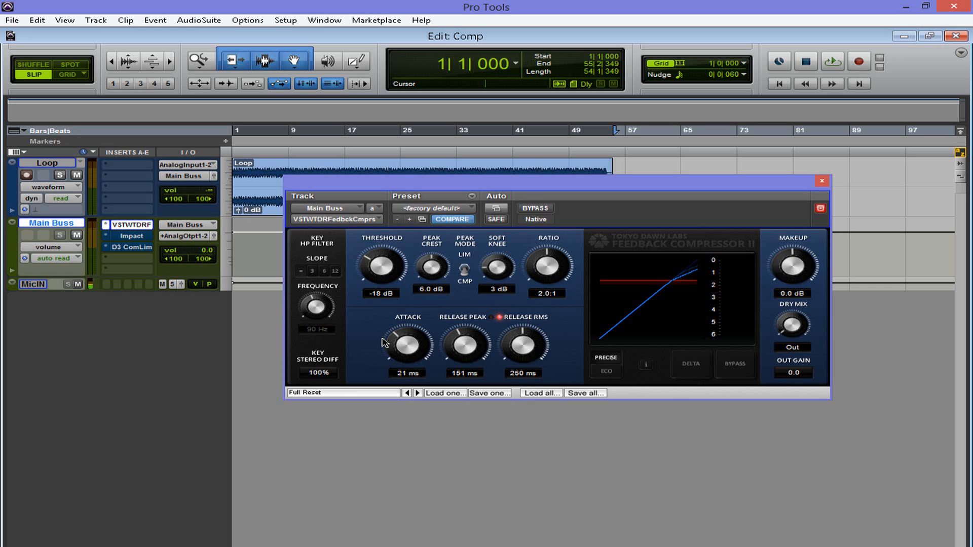
Audition the loop twice from the beginning through the Feedback Compressor, watching its gain reduction meter.
key("space")
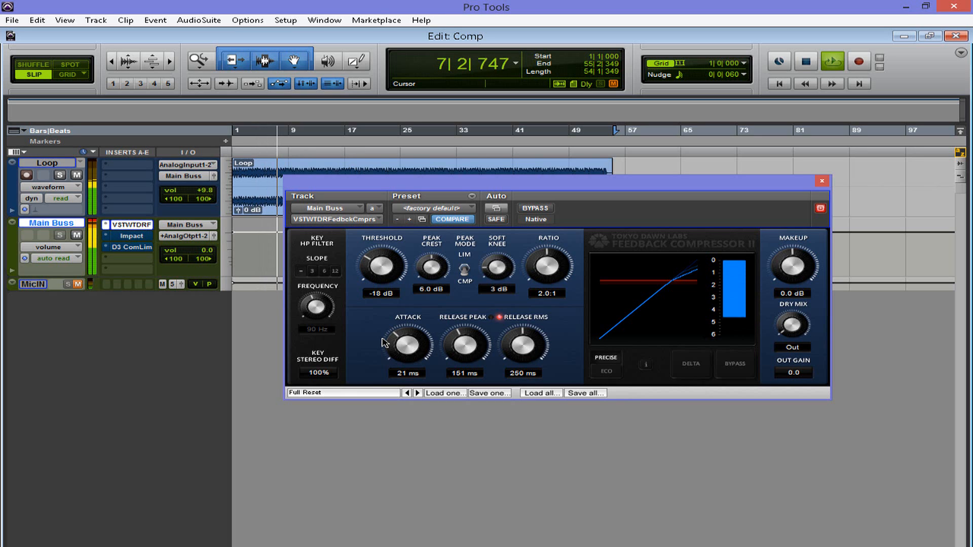
key("space")
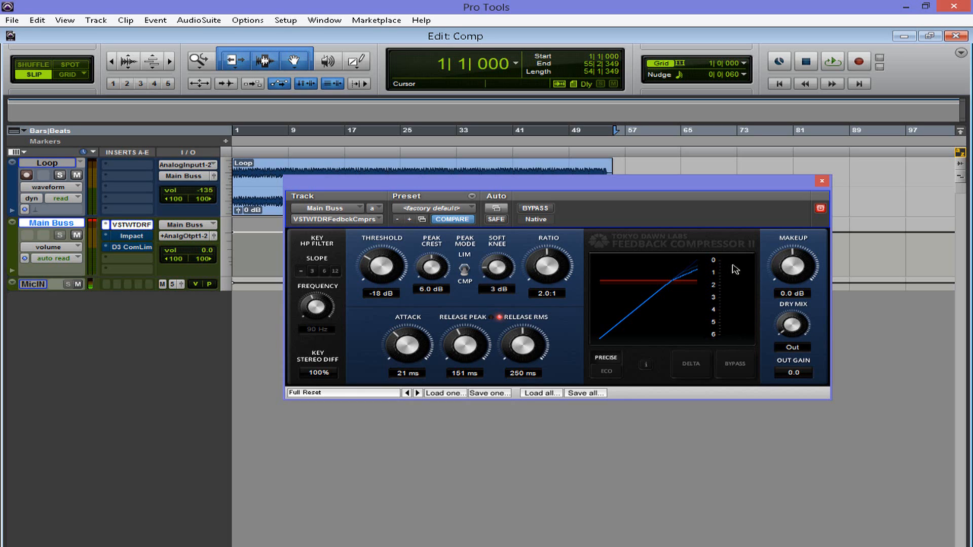
key("space")
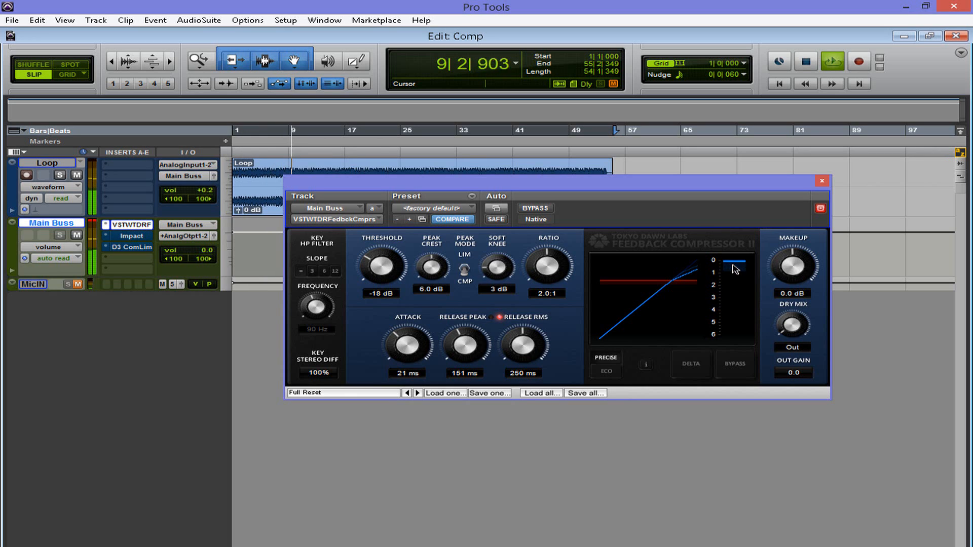
key("space")
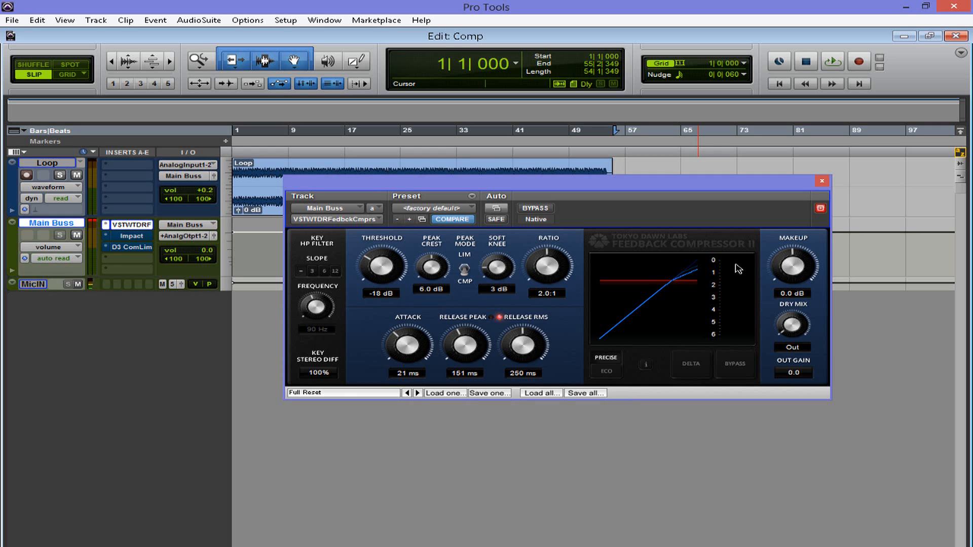
Replay the loop and compare the sound with the Feedback Compressor bypassed and active.
key("space")
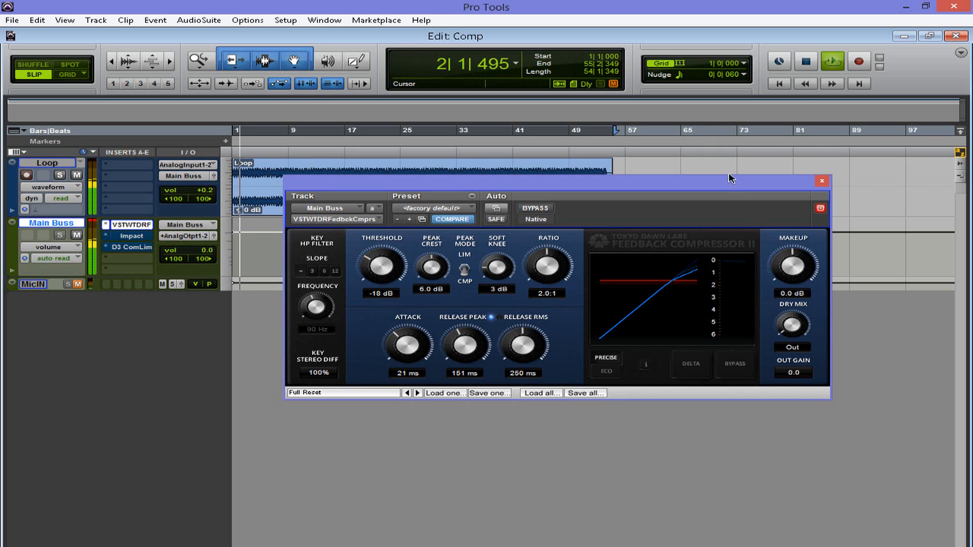
left_click(537, 210)
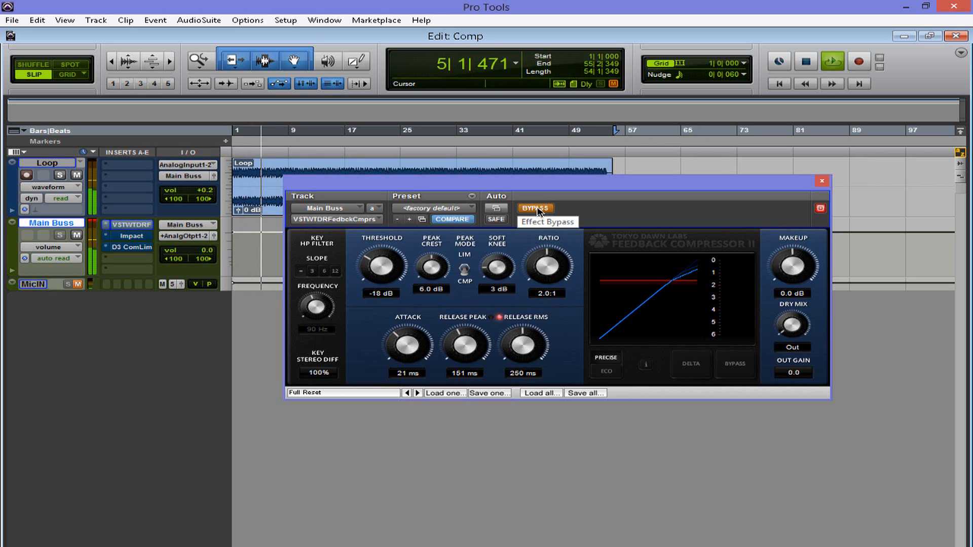
left_click(537, 209)
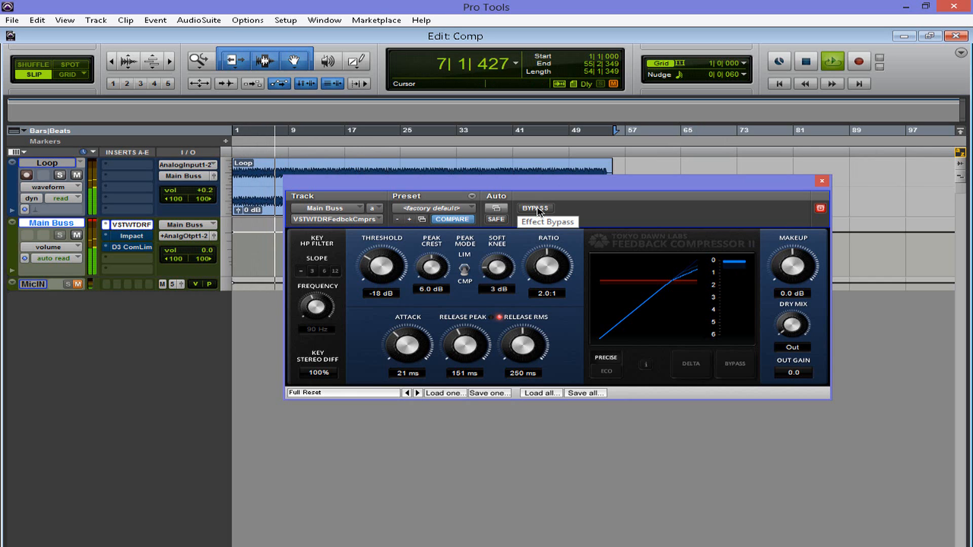
left_click(537, 209)
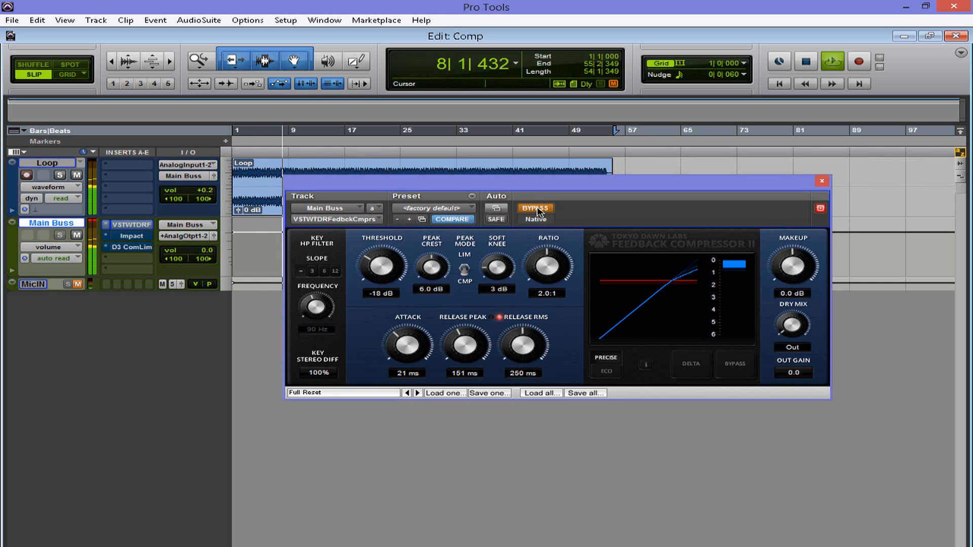
left_click(537, 209)
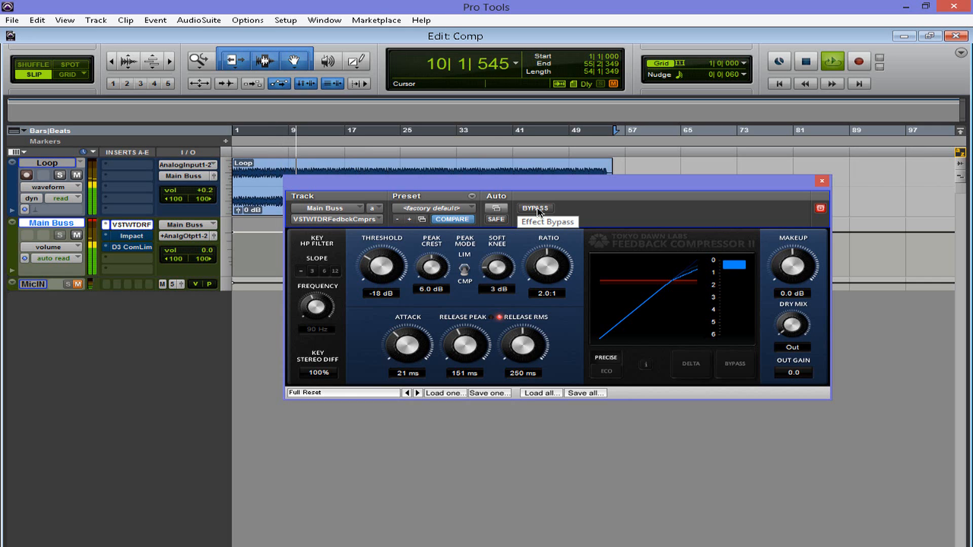
Stop playback, leave the Feedback Compressor bypassed, and close its plug-in window.
key("space")
left_click(537, 209)
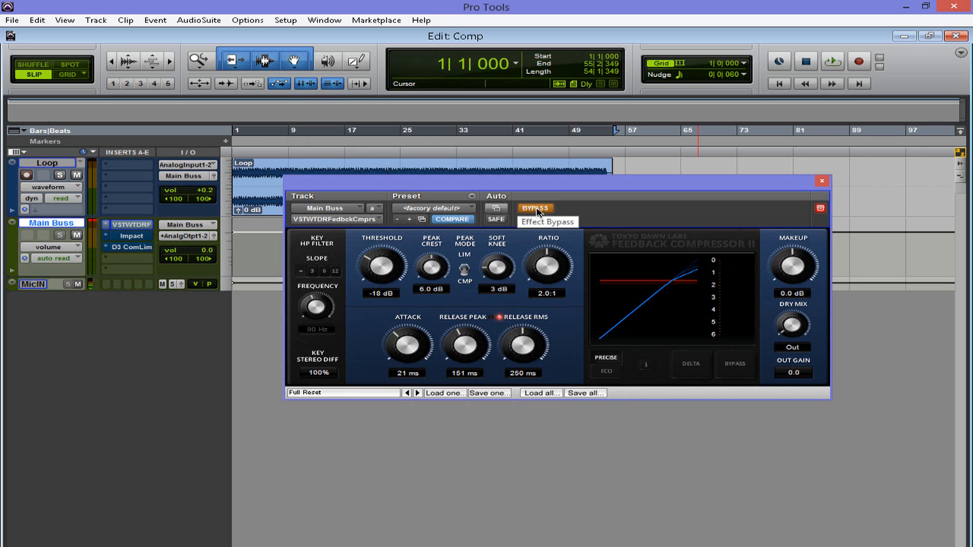
left_click(822, 168)
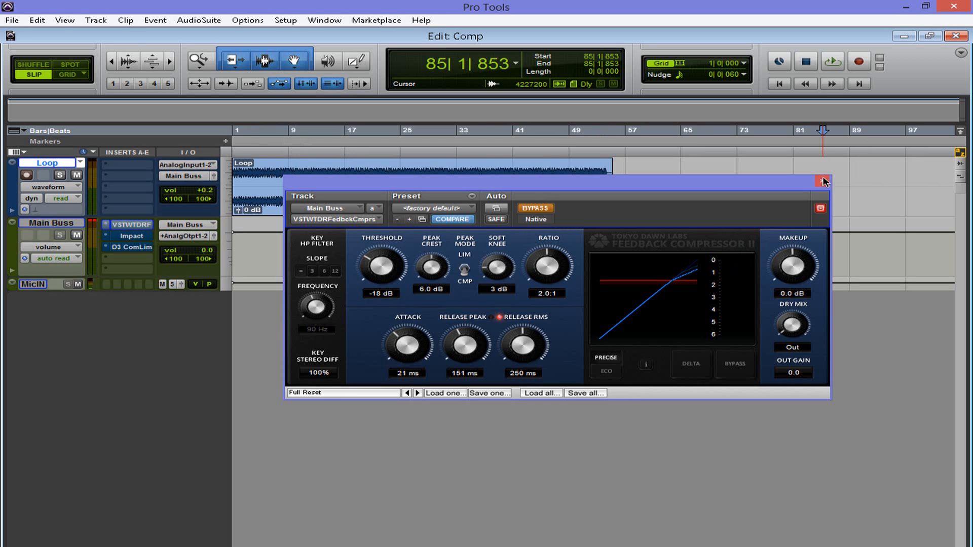
left_click(821, 181)
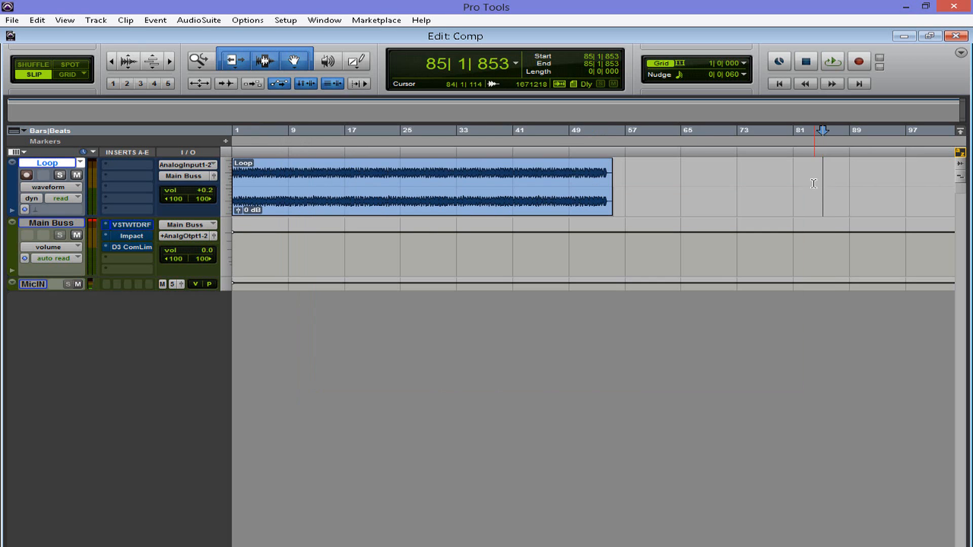
Open the Impact compressor on the Main Buss and take it out of bypass while playing the loop from the start.
left_click(131, 236)
left_click(779, 84)
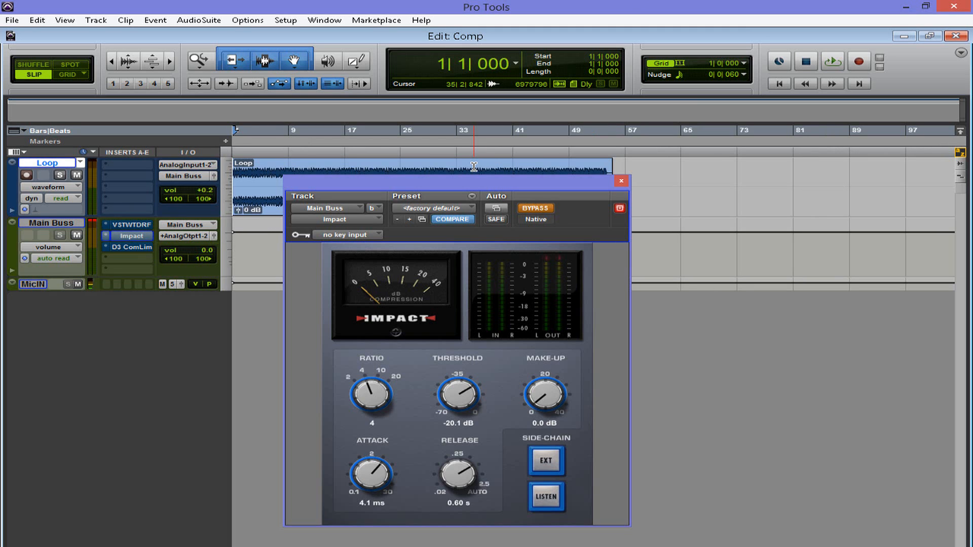
key("space")
left_click(530, 208)
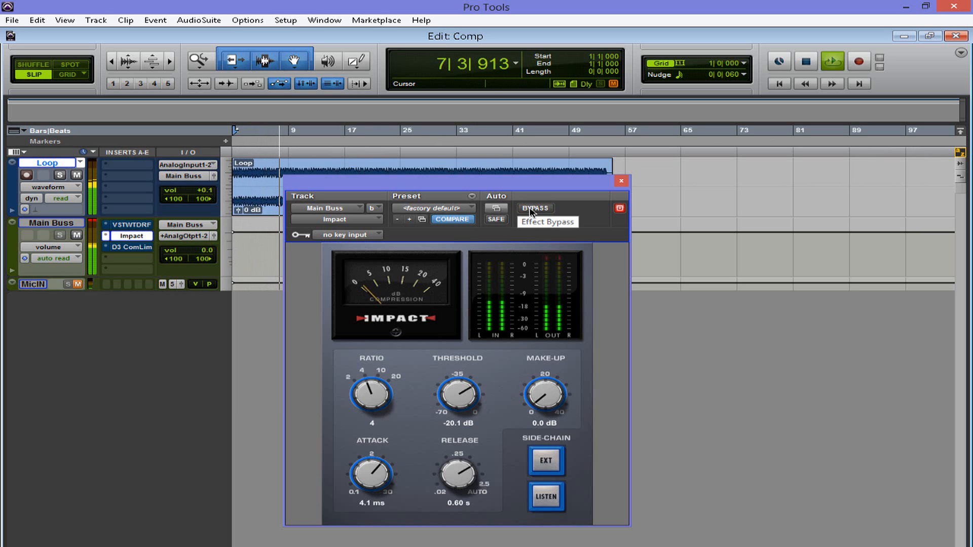
key("space")
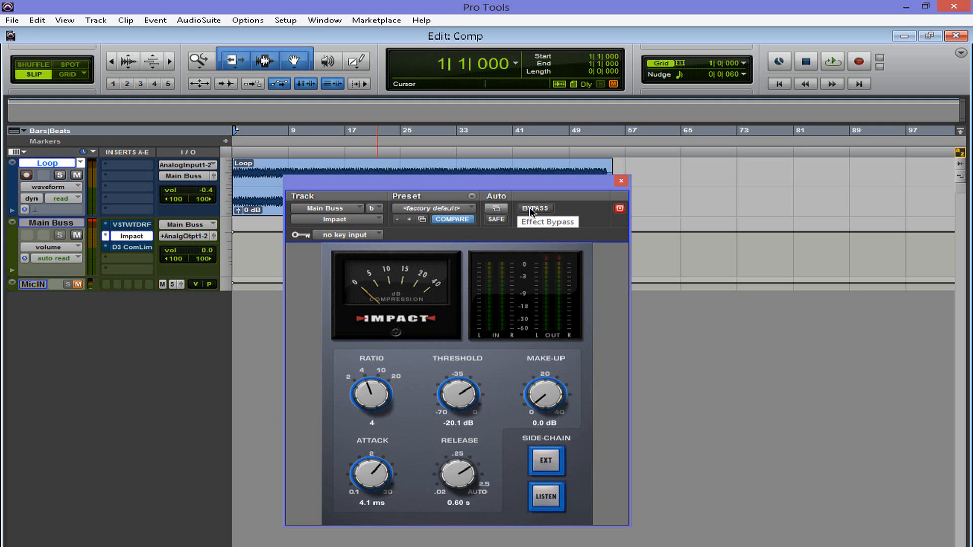
Audition the loop again from the start through the active Impact compressor, and stop playback.
key("space")
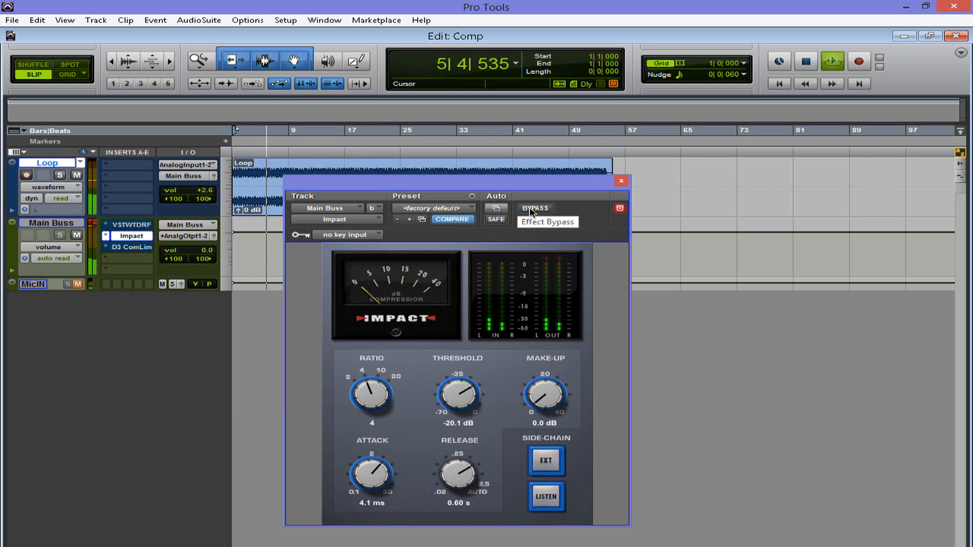
key("space")
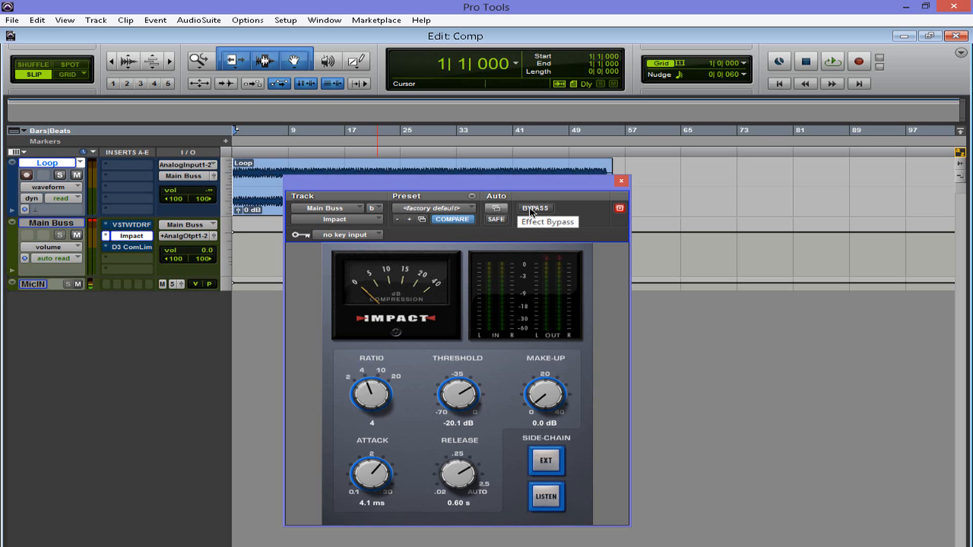
key("shift+m")
Replay the loop and compare the sound with the Impact compressor bypassed and active.
key("space")
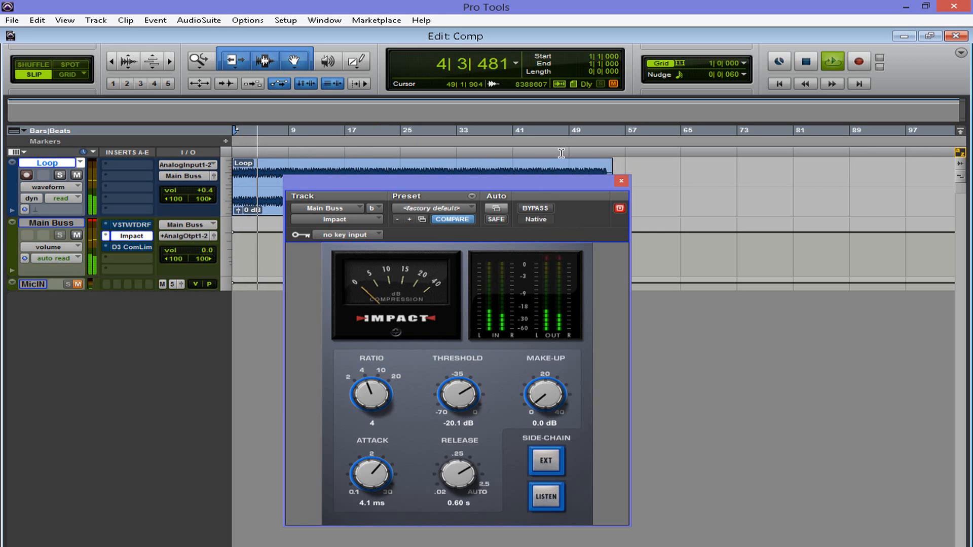
left_click(532, 207)
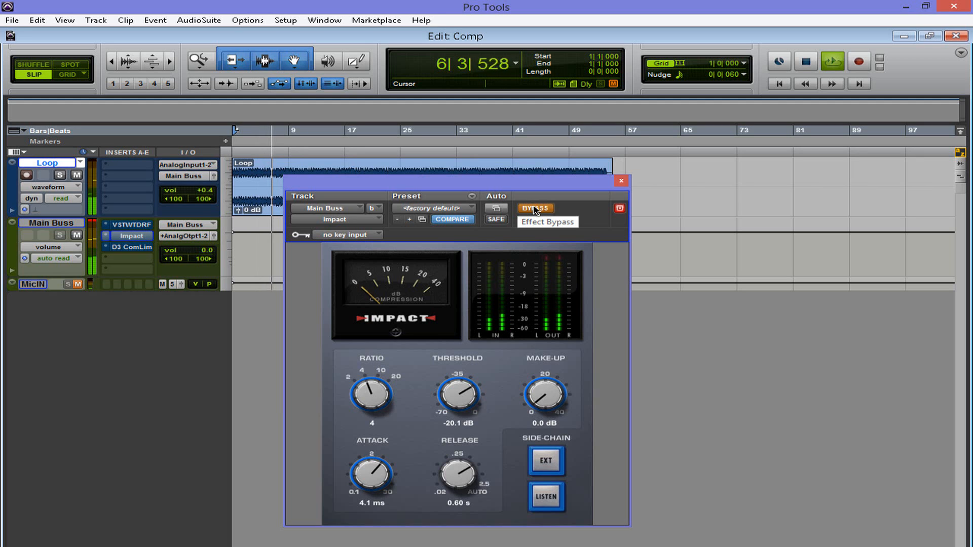
left_click(534, 209)
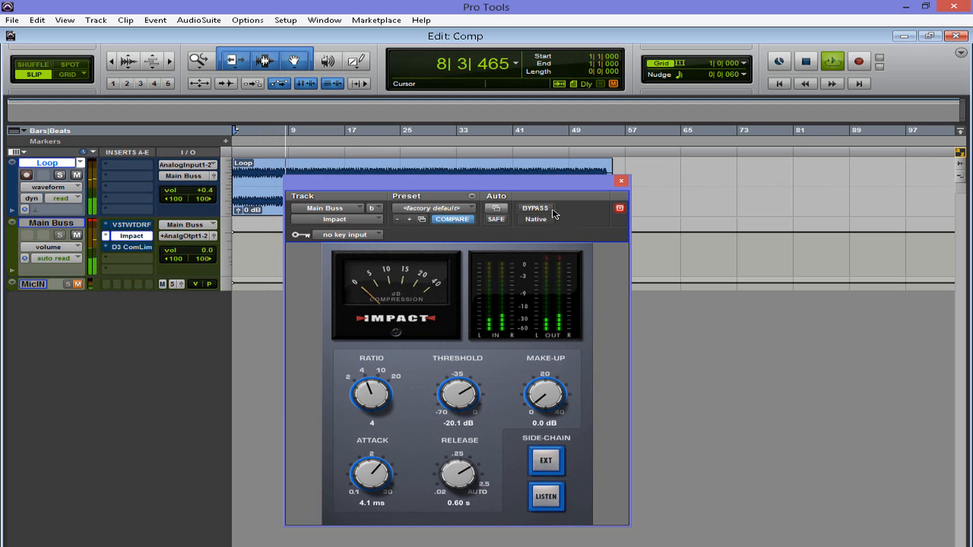
left_click(551, 209)
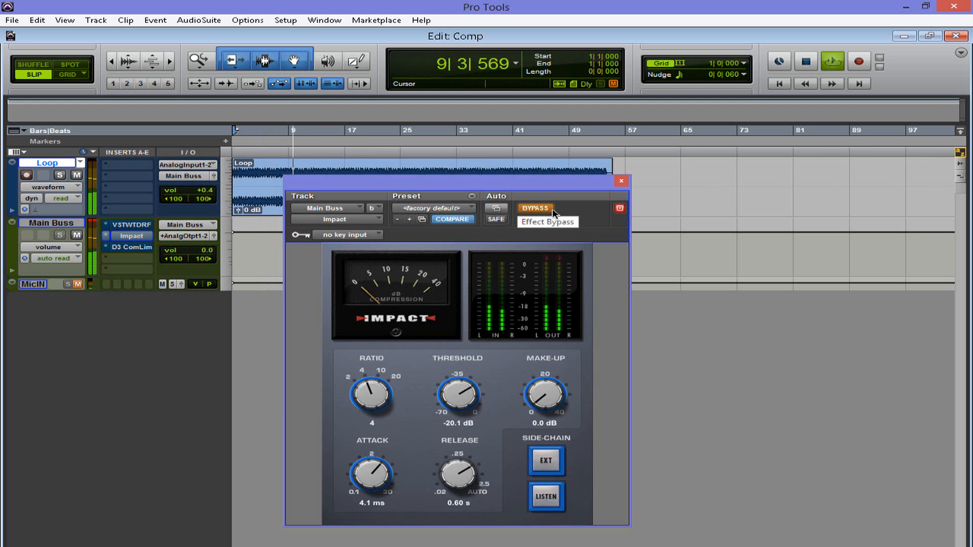
left_click(552, 209)
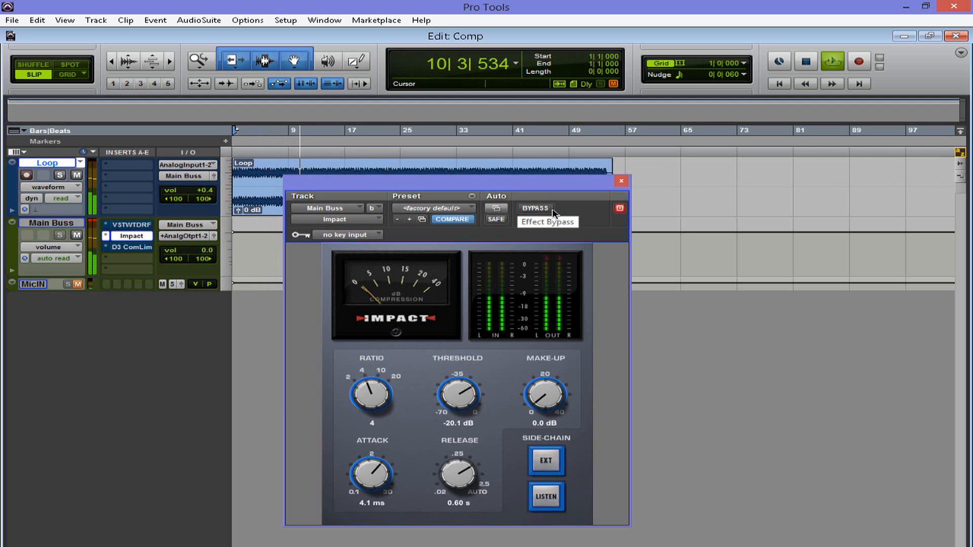
Stop playback, bypass the Impact compressor, and close its plug-in window.
key("space")
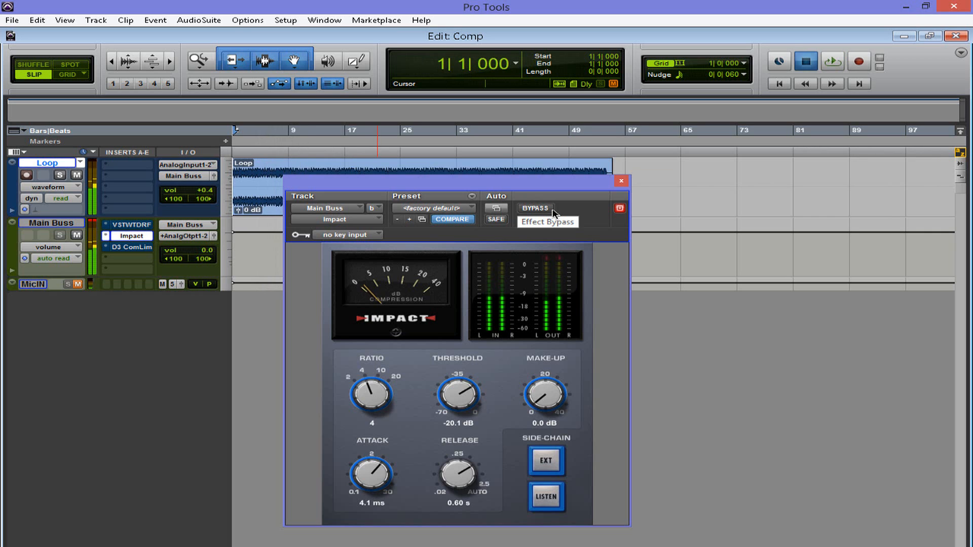
left_click(621, 181)
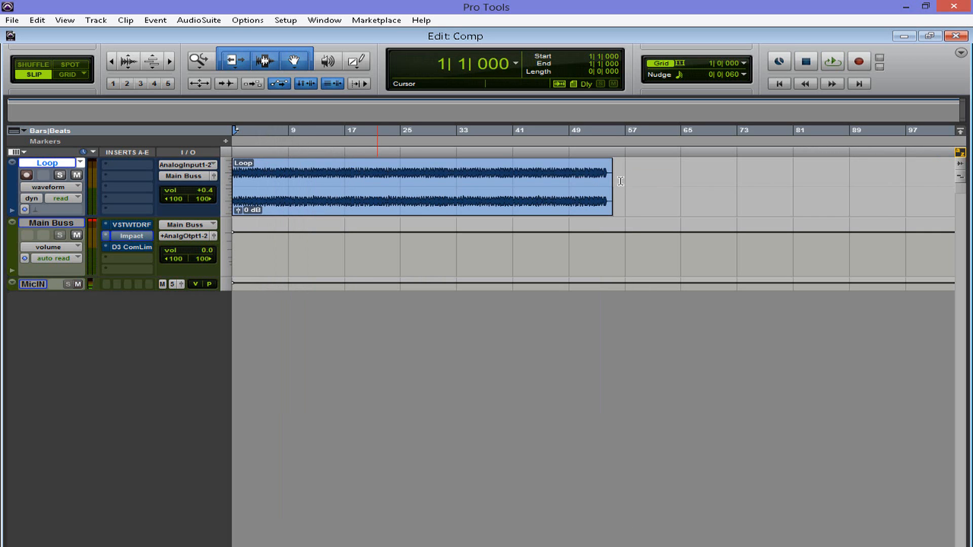
Open the Dyn3 Compressor/Limiter on the Main Buss, clear its output clip indicators, and take it out of bypass.
left_click(139, 249)
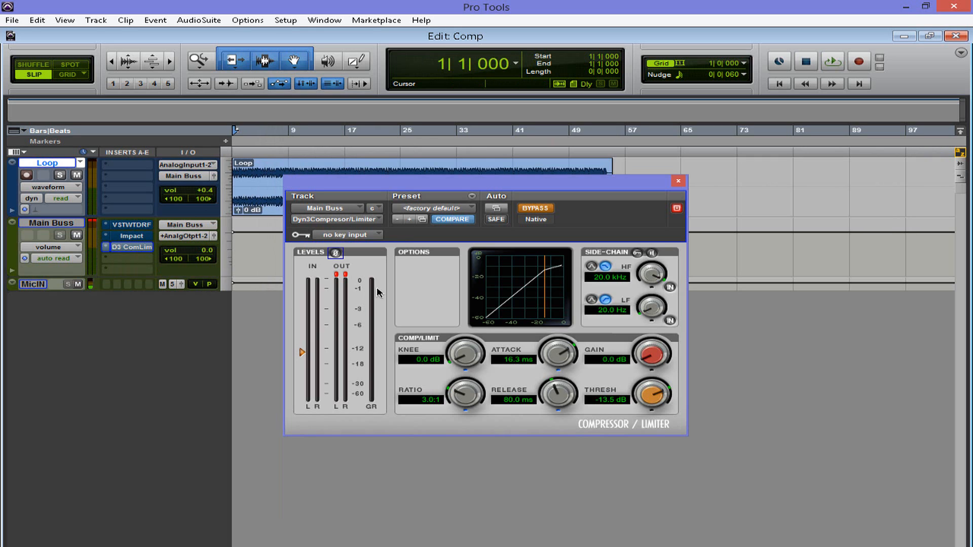
left_click(345, 275)
Audition the loop twice from the start through the Dyn3 Compressor/Limiter, watching its level and gain reduction meters.
key("space")
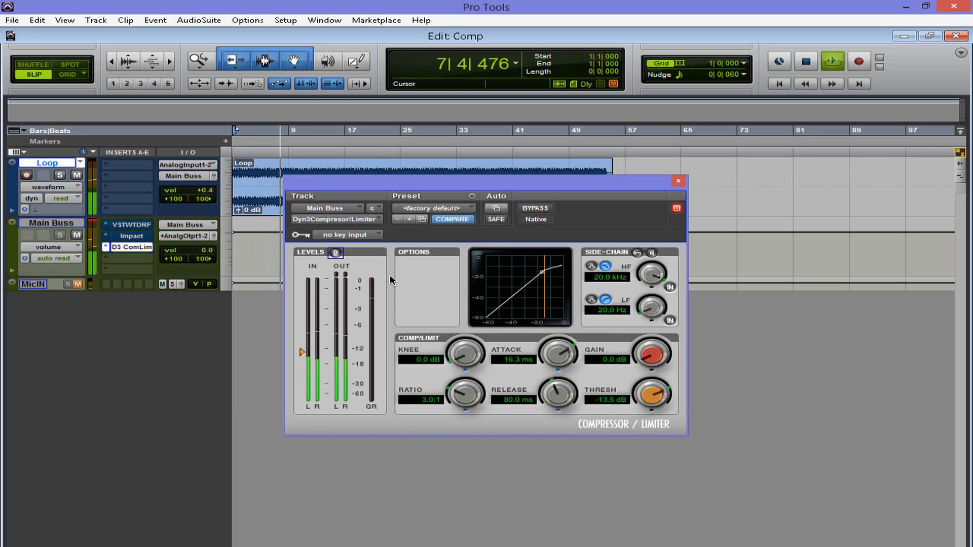
key("space")
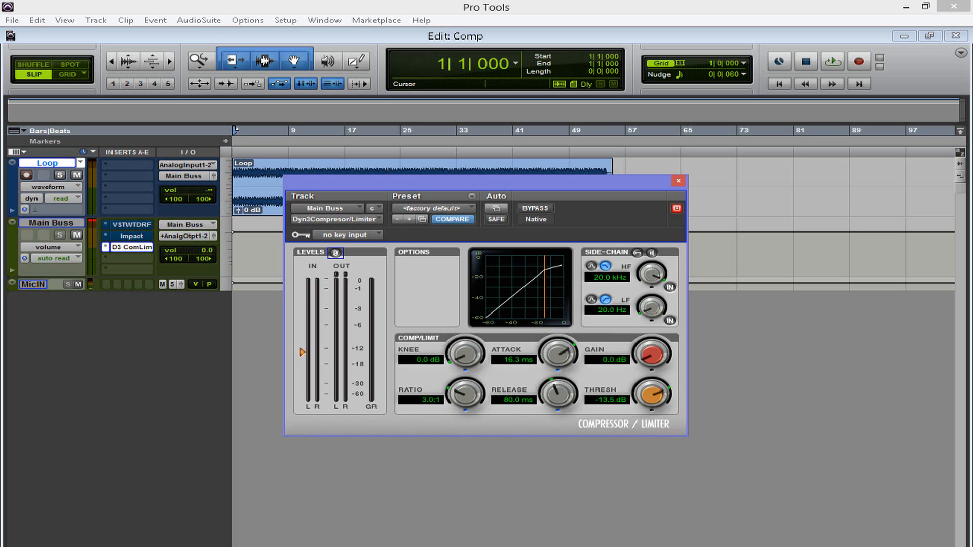
key("space")
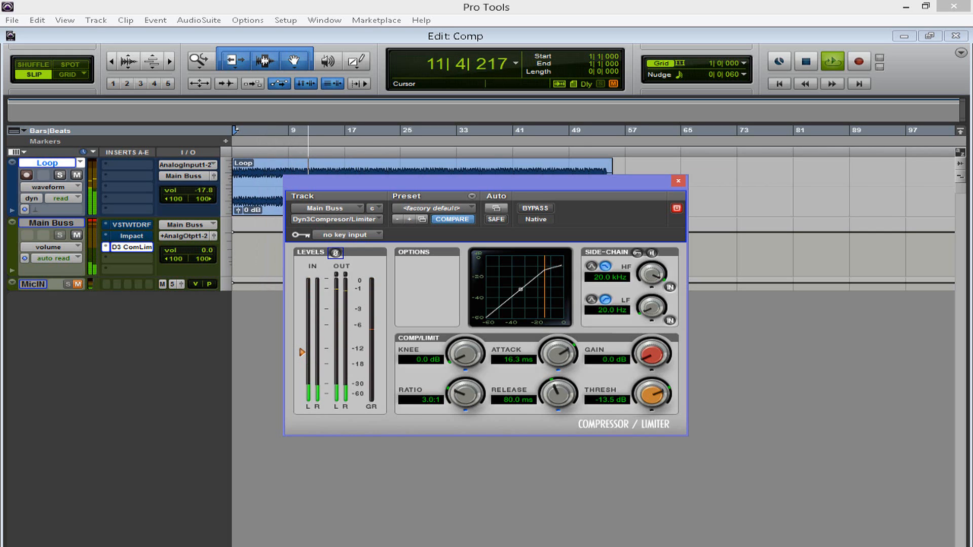
key("space")
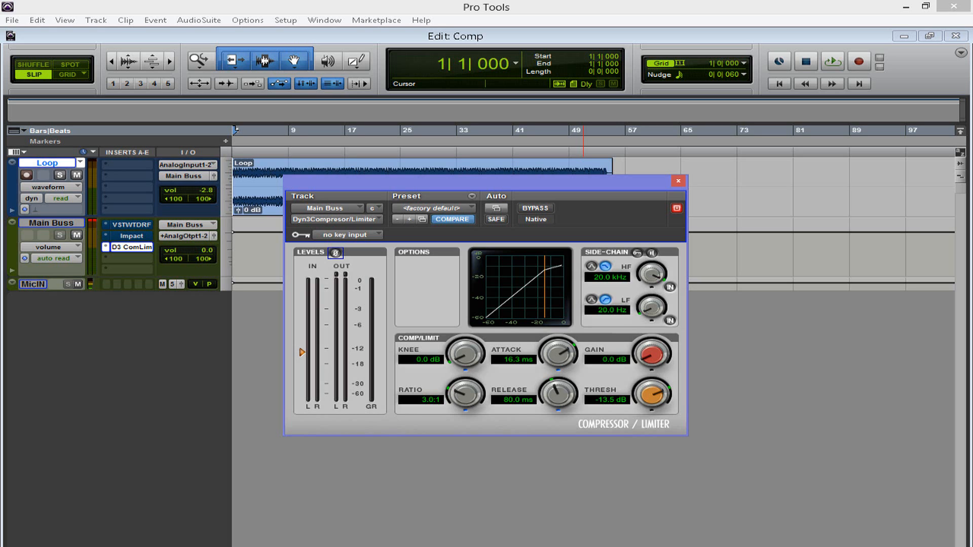
Replay the loop, compare the sound with the Dyn3 Compressor/Limiter bypassed and active, and stop playback.
key("space")
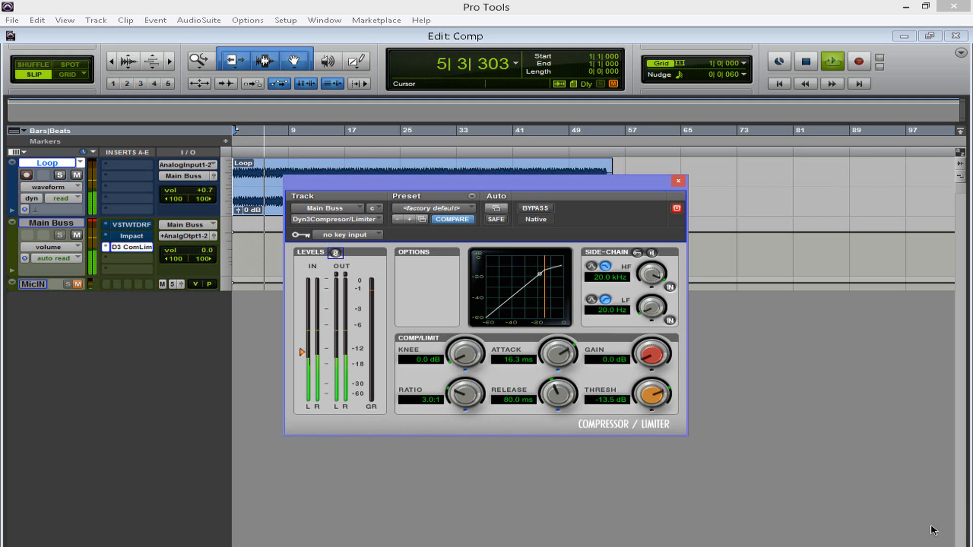
left_click(530, 210)
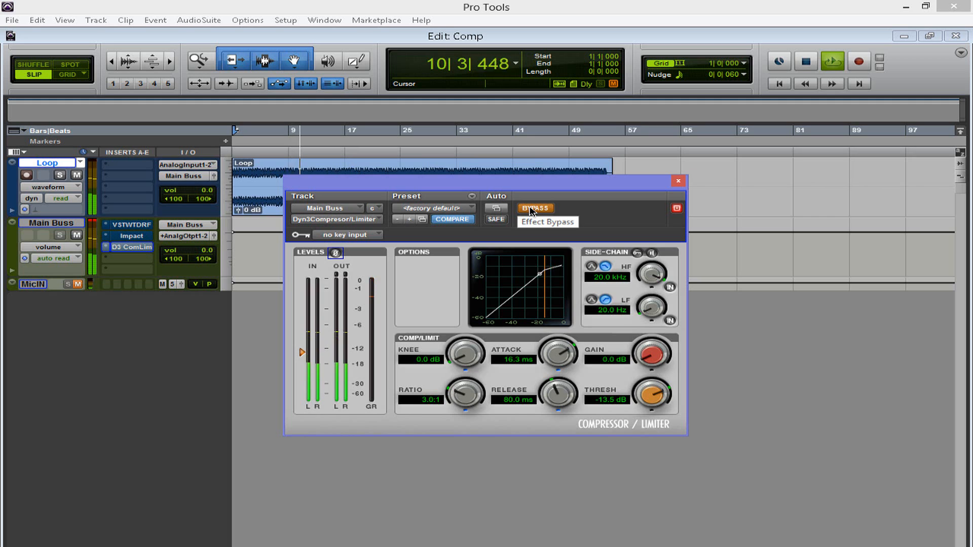
left_click(530, 209)
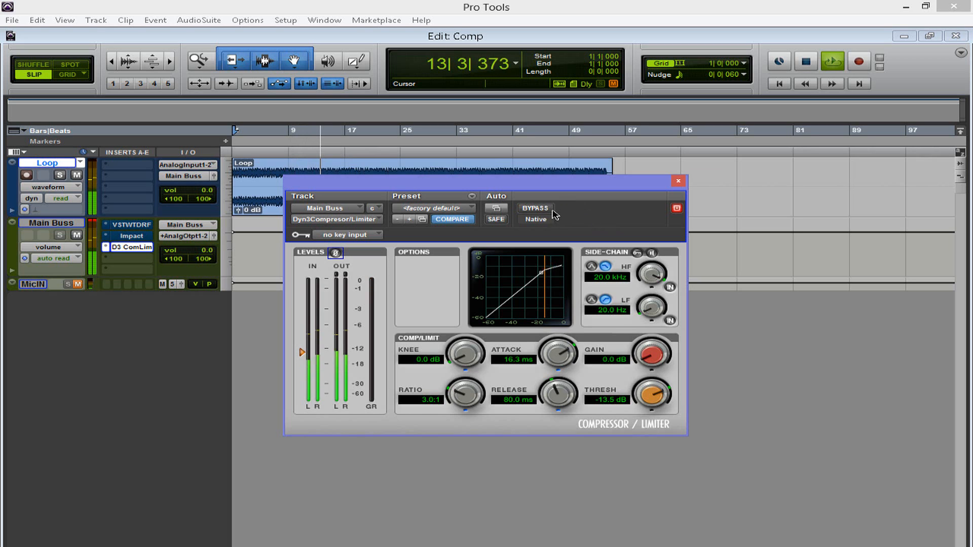
left_click(551, 209)
left_click(536, 210)
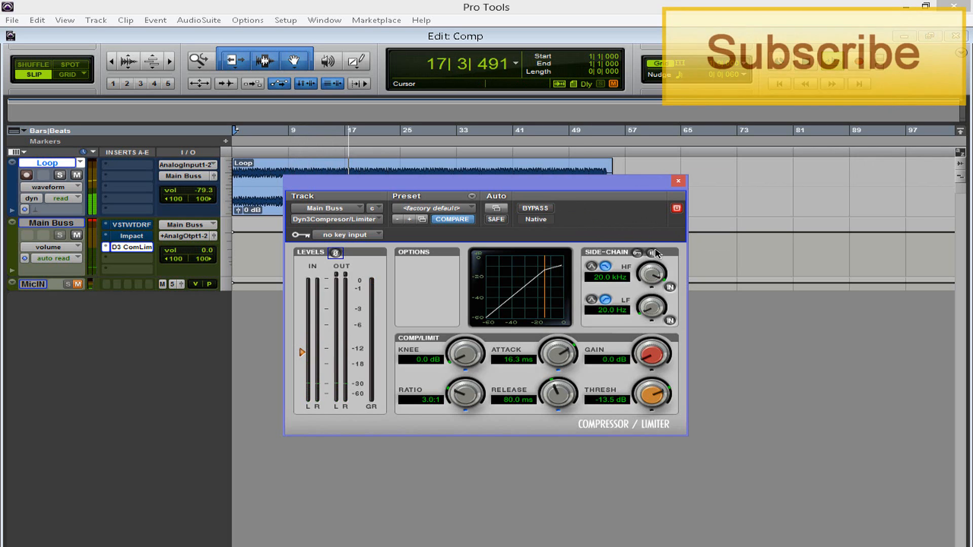
key("space")
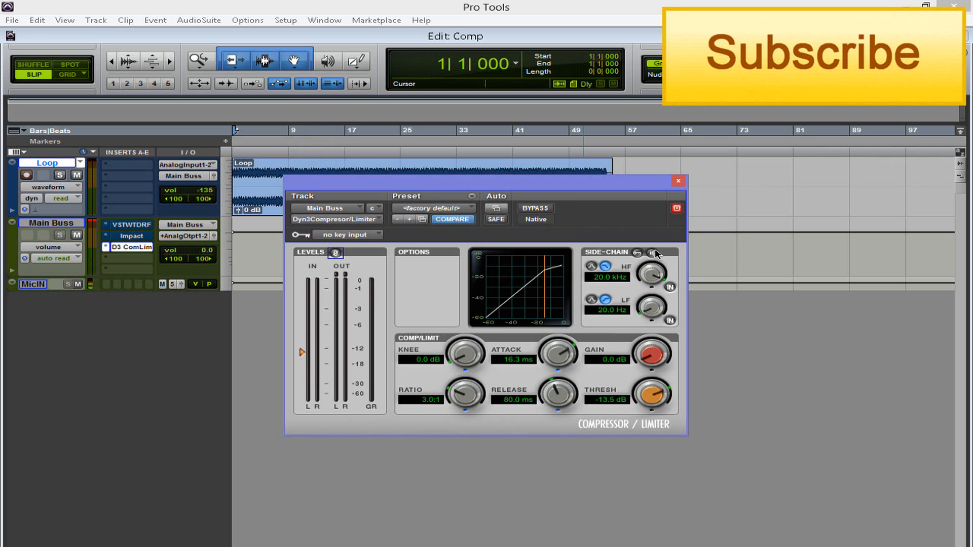